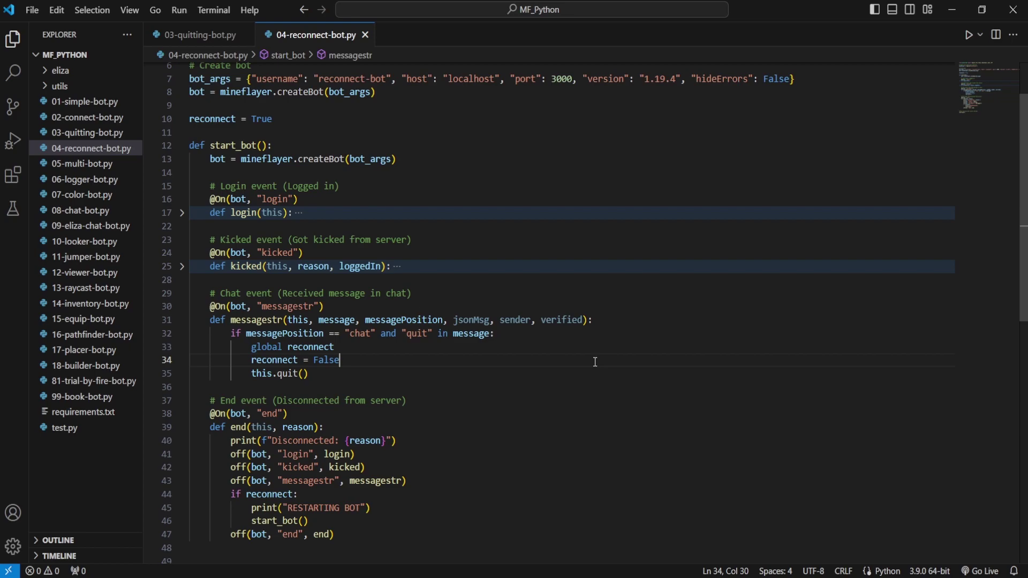
pyautogui.scroll(2, 595, 362)
# Step: Highlight the reconnect = True line and the global reconnect lines 33-34 in 04-reconnect-bot.py
pyautogui.click(279, 189)
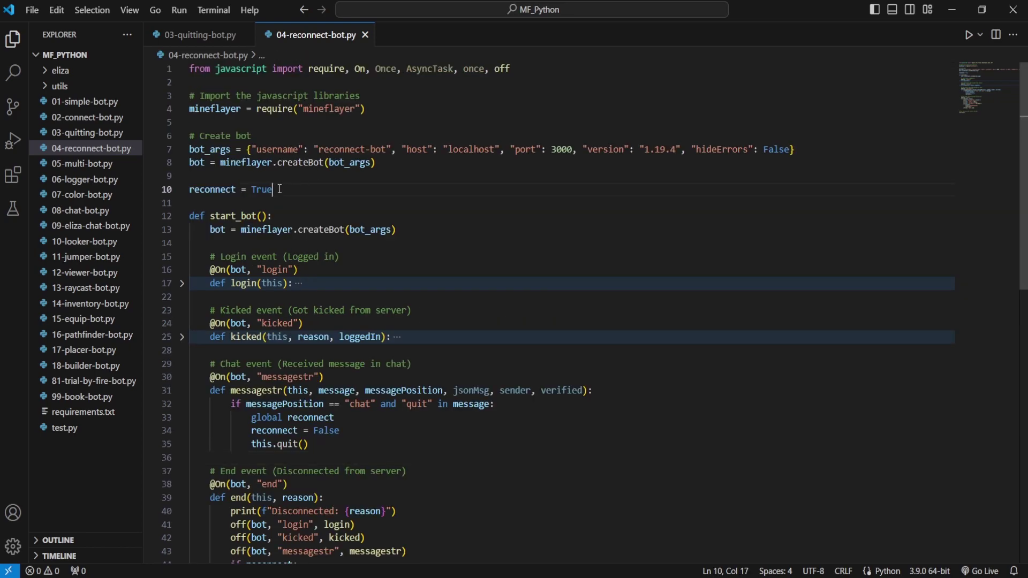
pyautogui.hotkey('shift', 'Left')
pyautogui.hotkey('shift', 'Left')
pyautogui.hotkey('shift', 'Left')
pyautogui.hotkey('shift', 'Left')
pyautogui.hotkey('shift', 'Left')
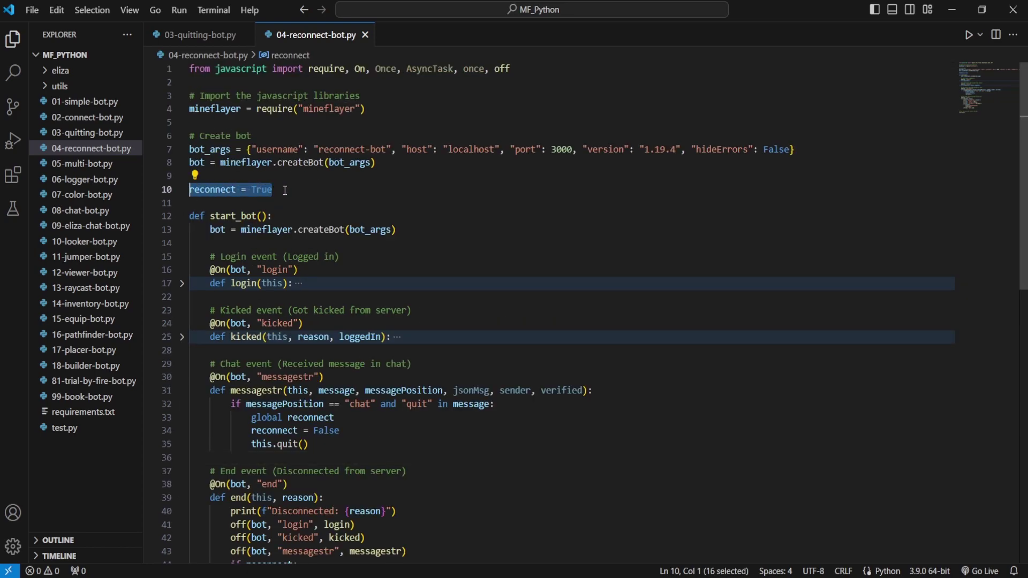
pyautogui.click(284, 190)
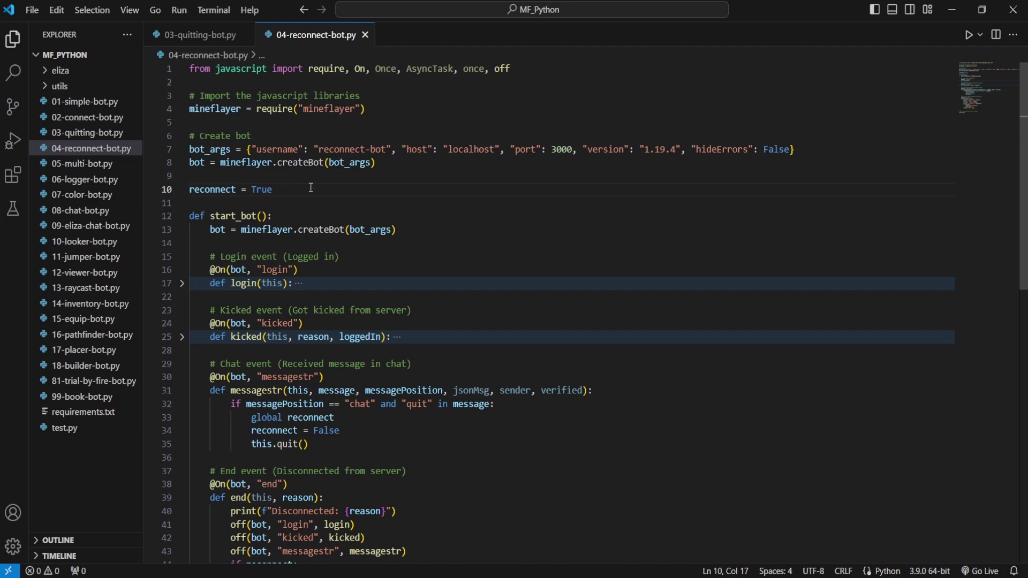
pyautogui.scroll(-3, 311, 187)
pyautogui.click(371, 326)
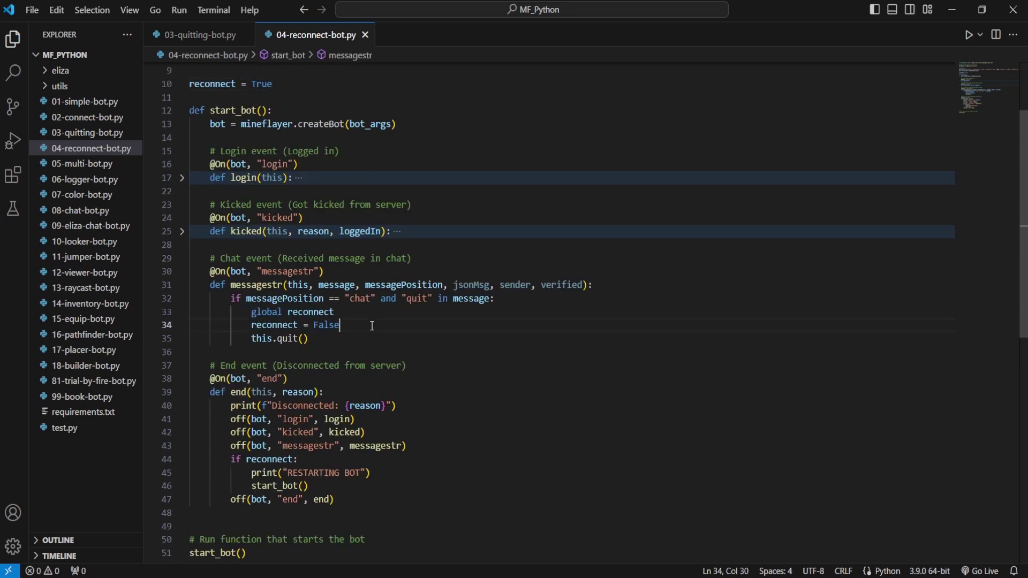
pyautogui.hotkey('shift', 'Home')
pyautogui.hotkey('shift', 'Up')
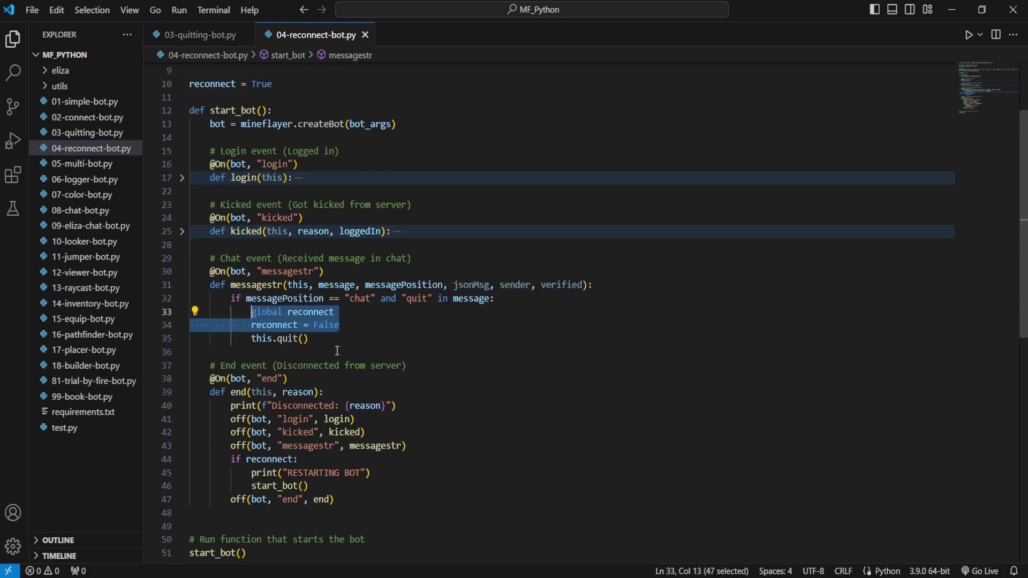
pyautogui.click(329, 338)
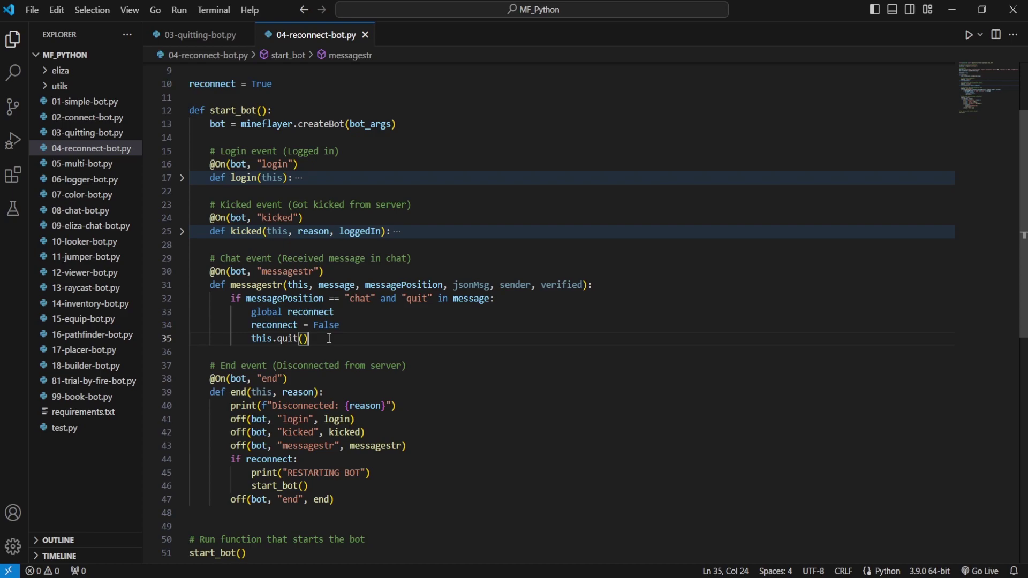
# Step: Highlight this.quit() on line 35 and the lines that set reconnect to False
pyautogui.moveTo(329, 339); pyautogui.dragTo(253, 339)
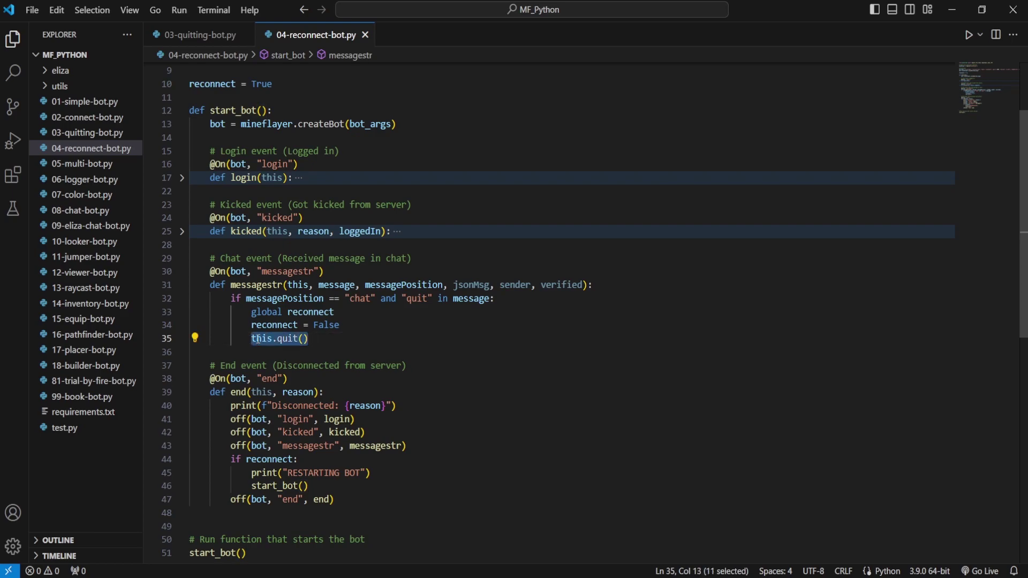
pyautogui.click(362, 326)
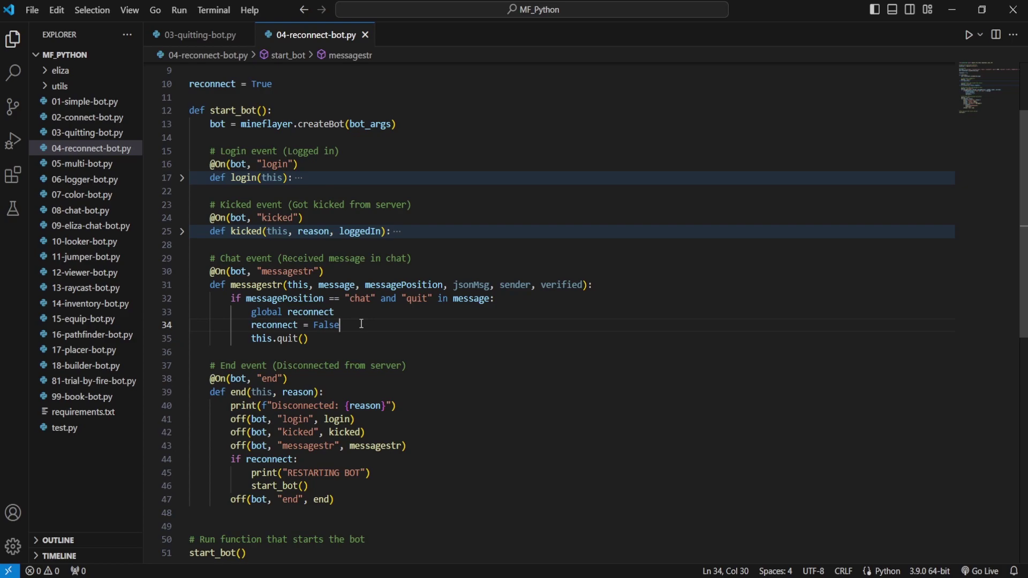
pyautogui.moveTo(361, 325); pyautogui.dragTo(252, 312)
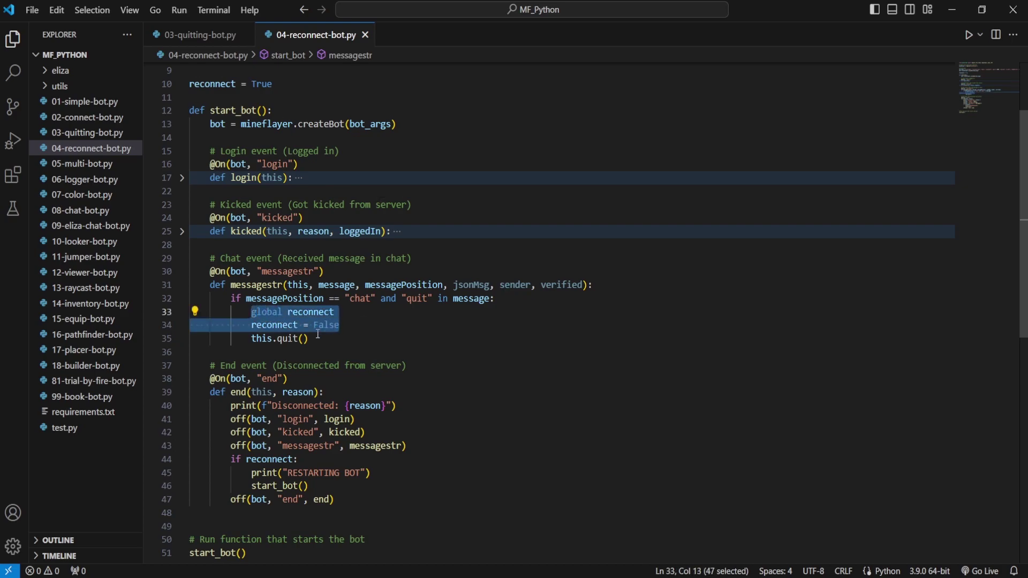
pyautogui.moveTo(309, 338); pyautogui.dragTo(252, 338)
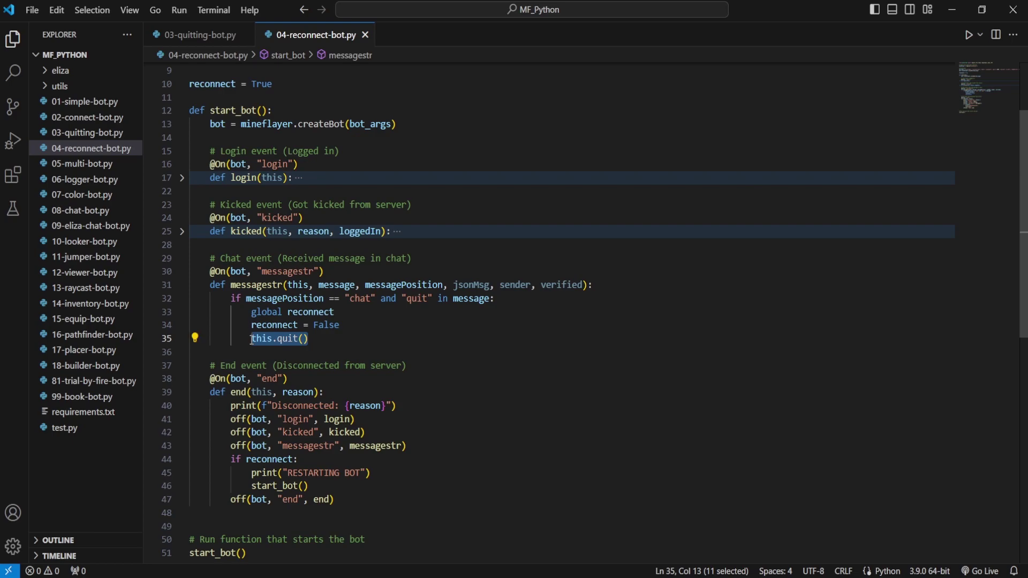
pyautogui.click(251, 339)
pyautogui.scroll(3, 270, 285)
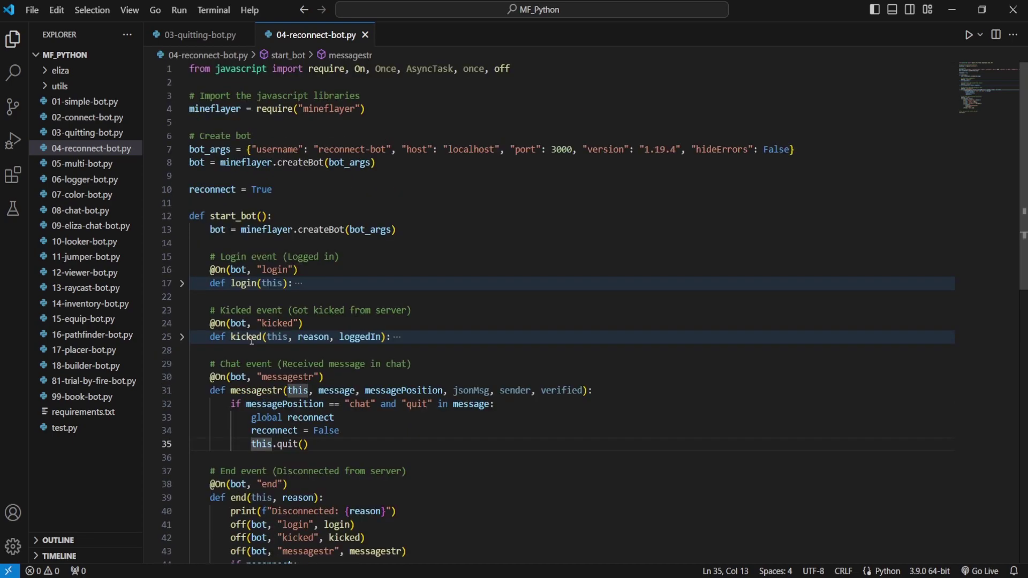
# Step: Compare with the event handler code in 03-quitting-bot.py, then return to 04-reconnect-bot.py
pyautogui.click(283, 204)
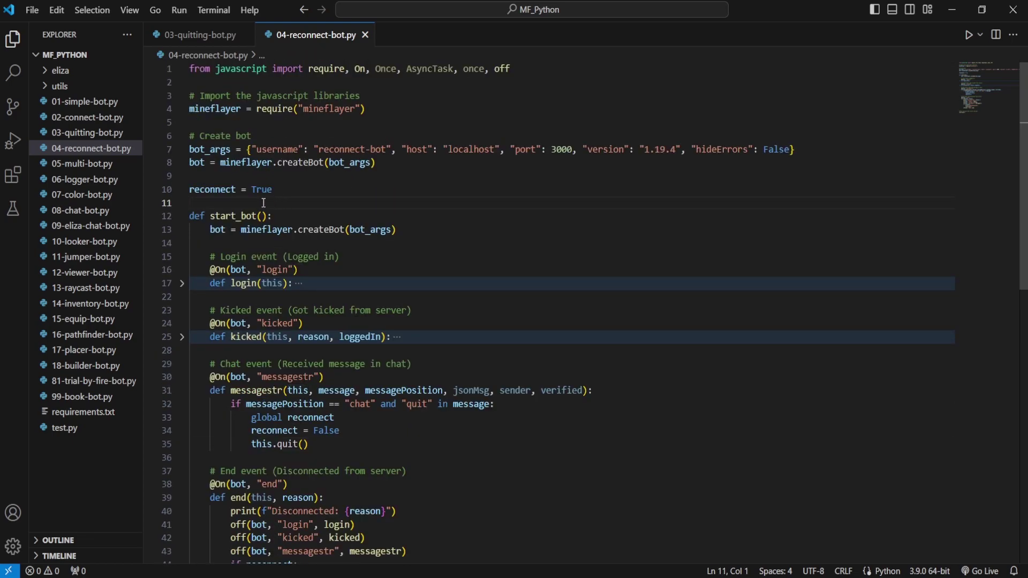
pyautogui.hotkey('ctrl', 'Tab')
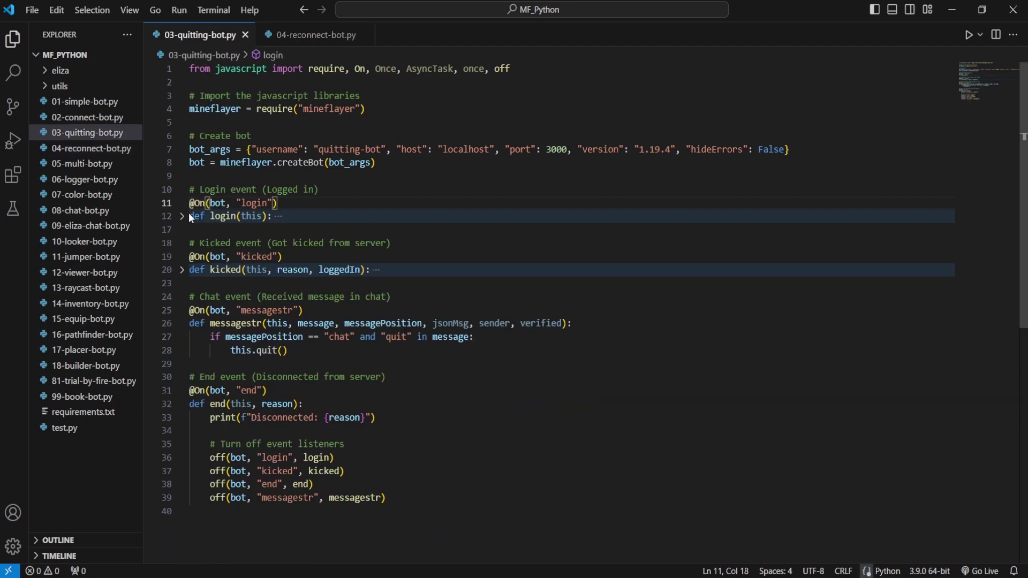
pyautogui.moveTo(191, 190); pyautogui.dragTo(424, 497)
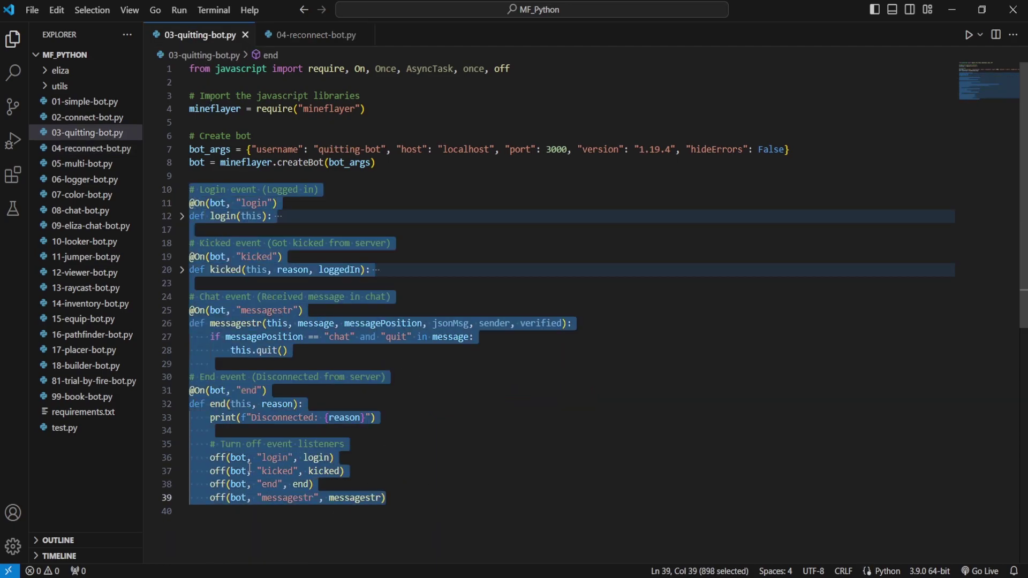
pyautogui.click(399, 354)
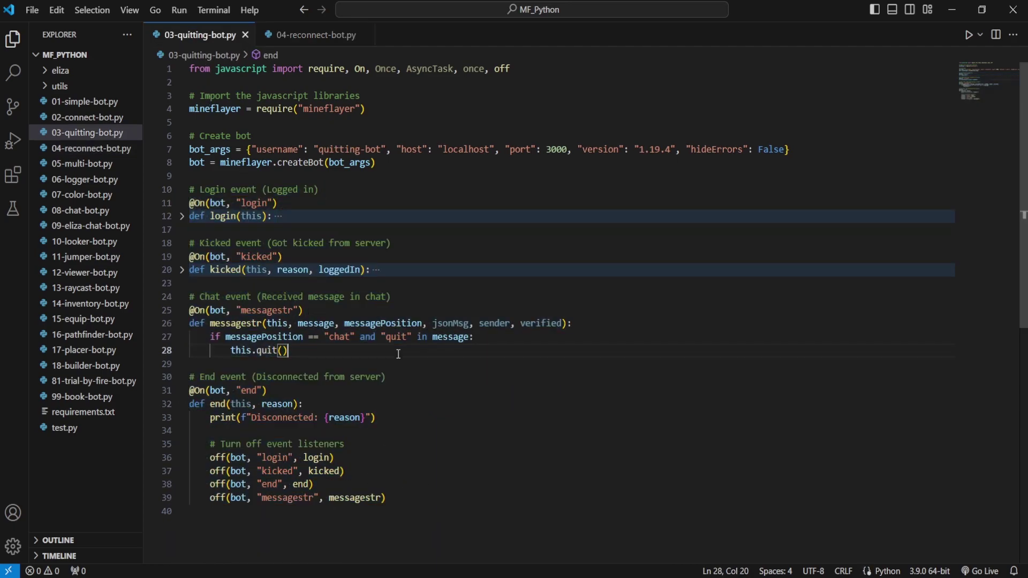
pyautogui.click(287, 32)
# Step: Fold start_bot at line 12, recheck the quitting bot, and select start_bot() on line 51
pyautogui.click(182, 216)
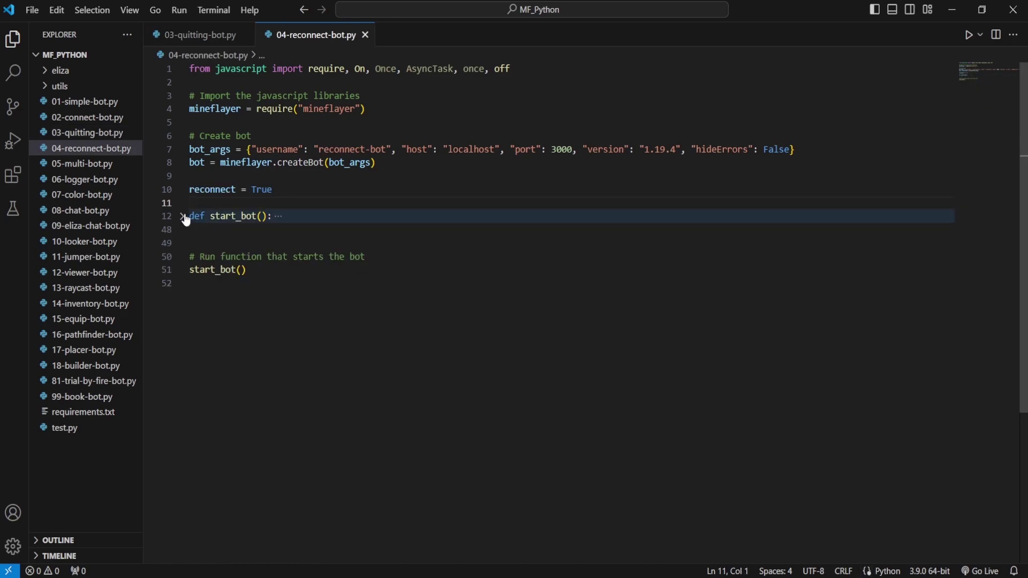
pyautogui.click(289, 273)
pyautogui.click(201, 34)
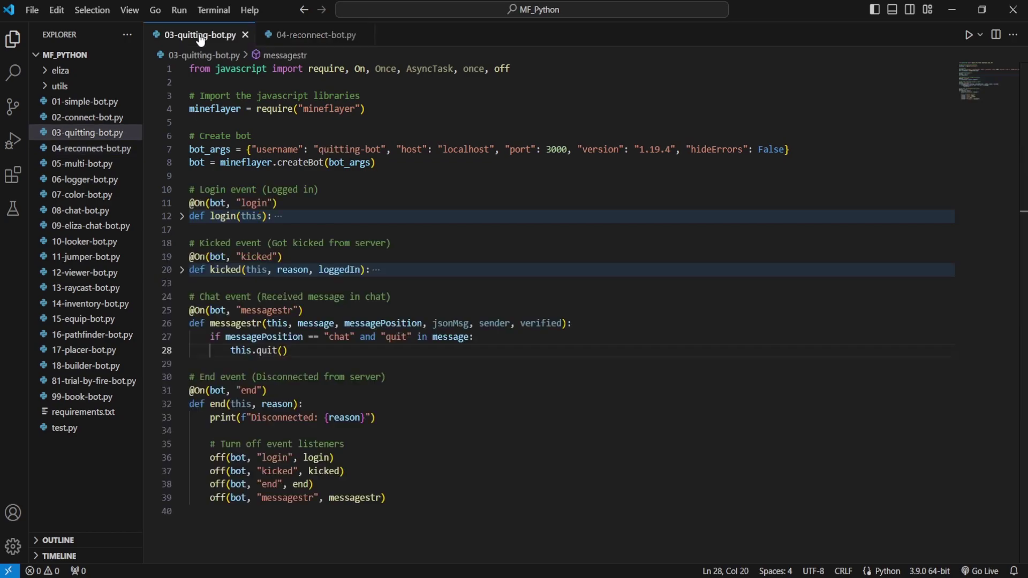
pyautogui.click(312, 34)
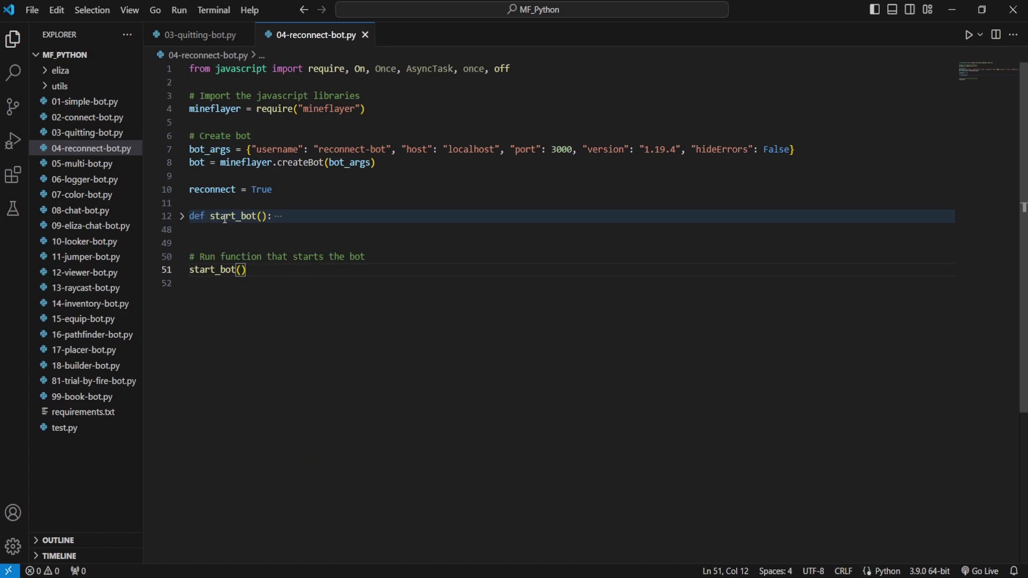
pyautogui.moveTo(214, 216); pyautogui.dragTo(259, 216)
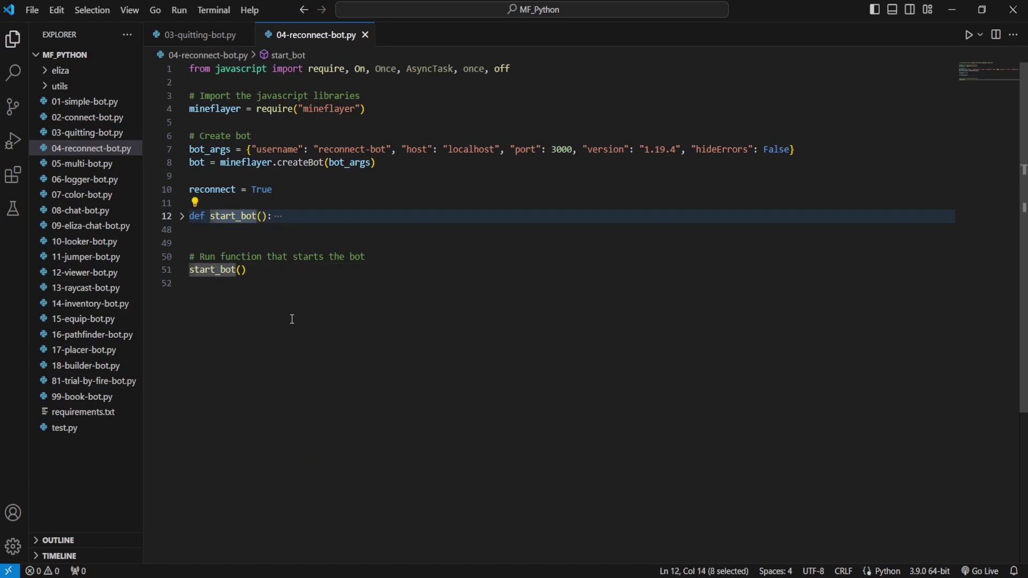
pyautogui.moveTo(267, 271); pyautogui.dragTo(180, 268)
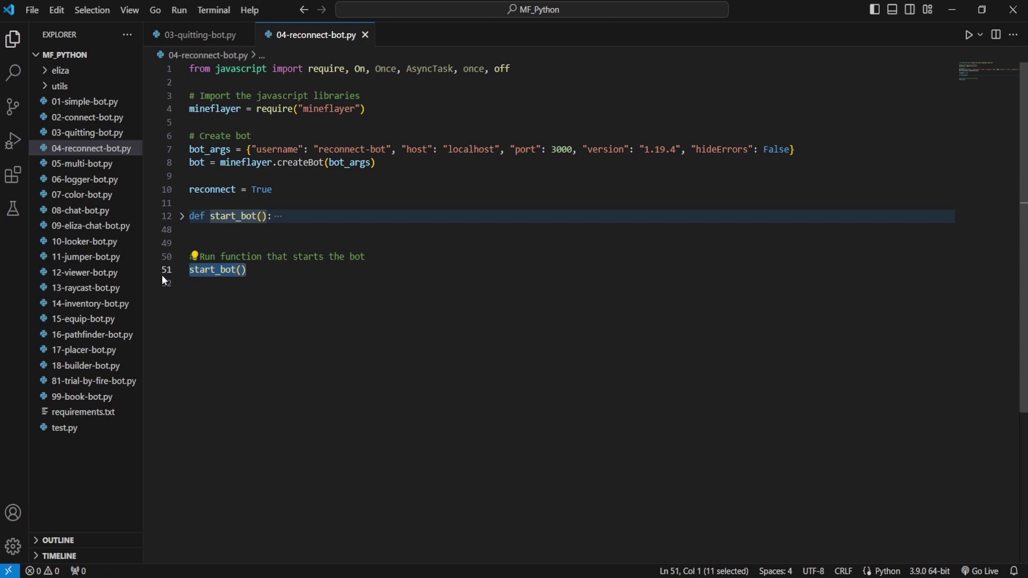
# Step: Unfold start_bot and highlight the end event handler, its off calls, and the reconnect check
pyautogui.click(182, 217)
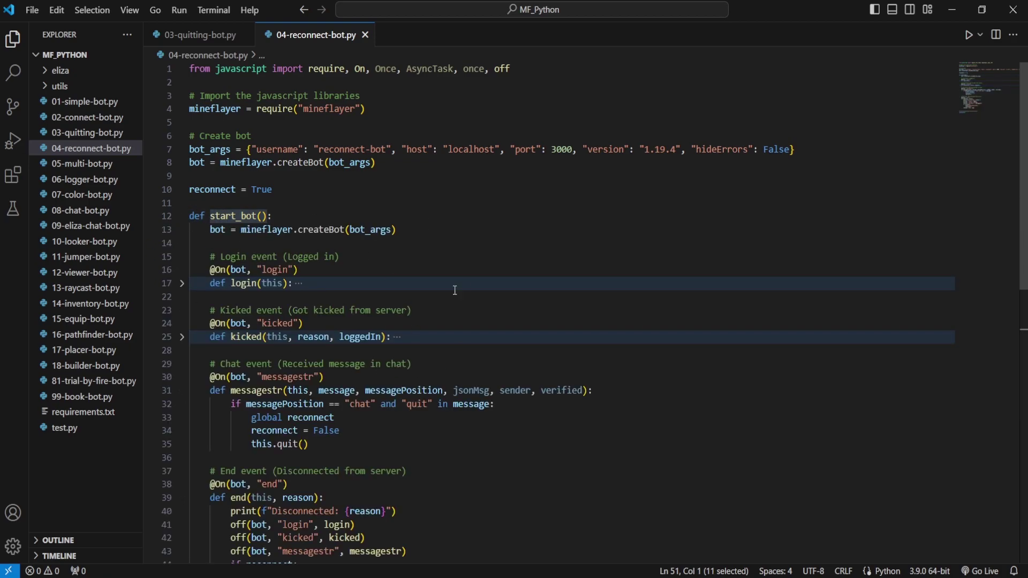
pyautogui.scroll(-3, 455, 292)
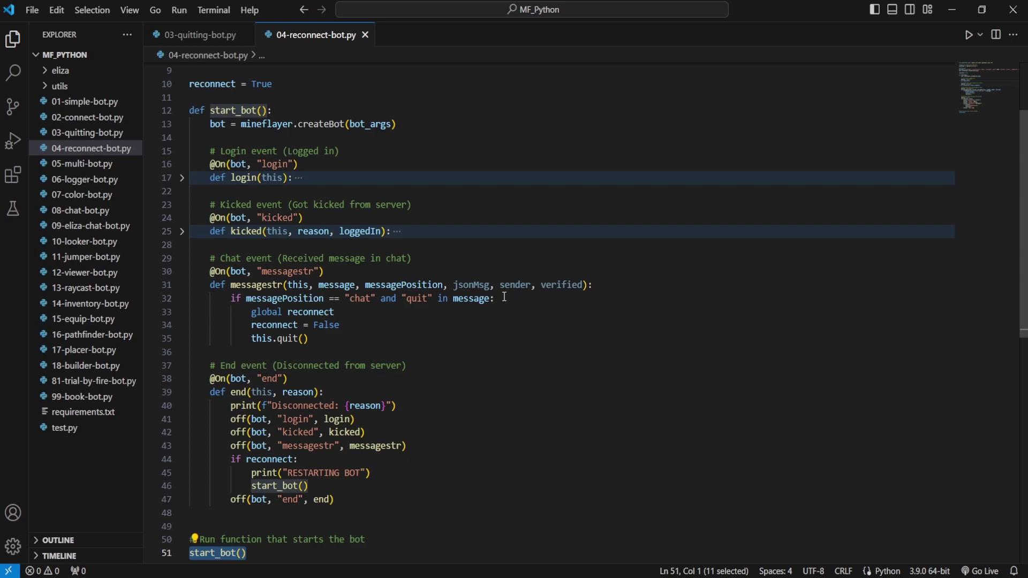
pyautogui.scroll(-2, 504, 317)
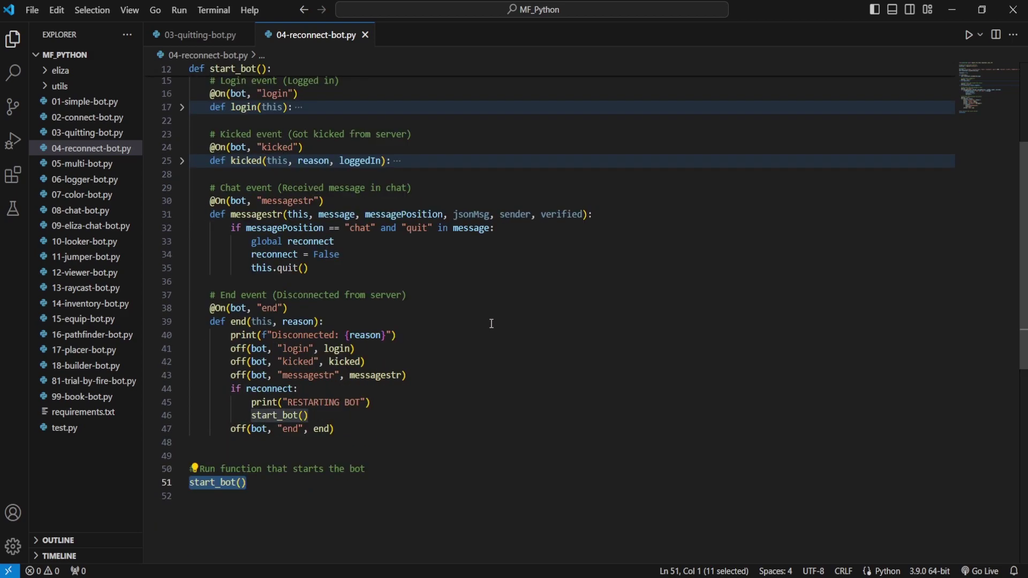
pyautogui.click(345, 322)
pyautogui.moveTo(344, 321); pyautogui.dragTo(212, 308)
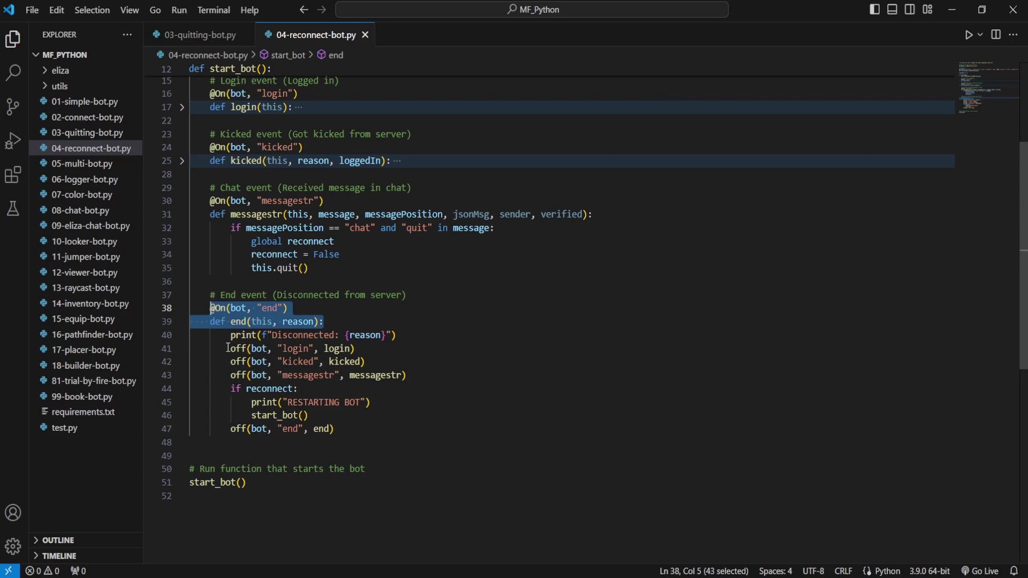
pyautogui.moveTo(230, 349); pyautogui.dragTo(406, 376)
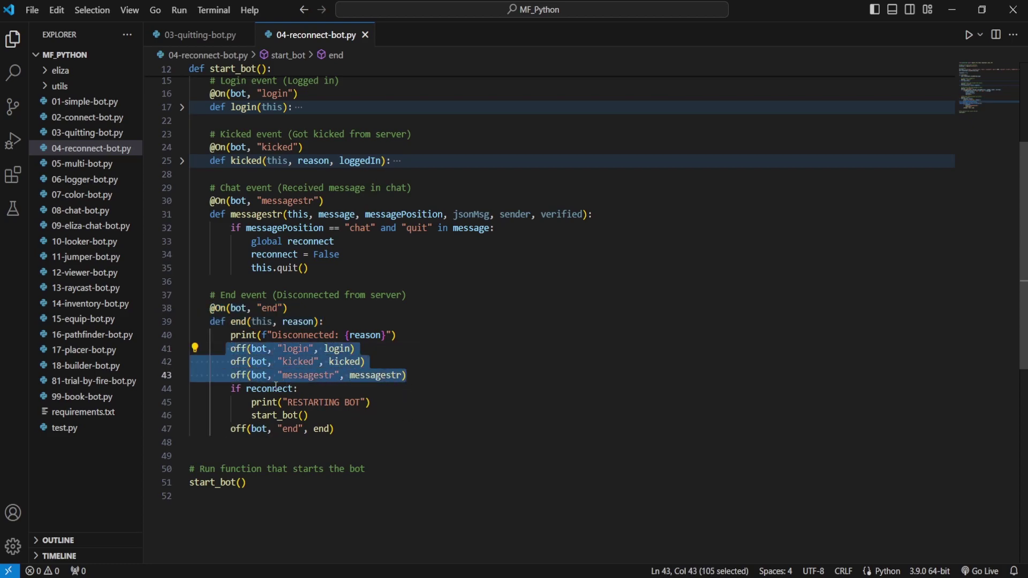
pyautogui.doubleClick(275, 388)
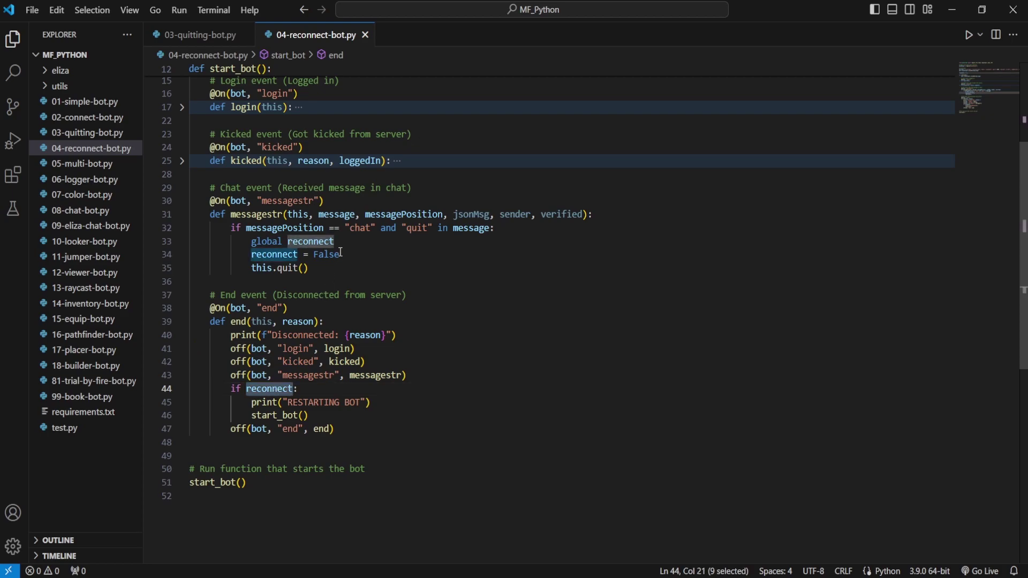
pyautogui.scroll(5, 321, 243)
pyautogui.scroll(-5, 272, 203)
# Step: Highlight the RESTARTING BOT print and the start_bot calls on lines 46 and 51
pyautogui.moveTo(251, 402)
pyautogui.mouseDown()
pyautogui.moveTo(401, 393)
pyautogui.moveTo(404, 403)
pyautogui.mouseUp()
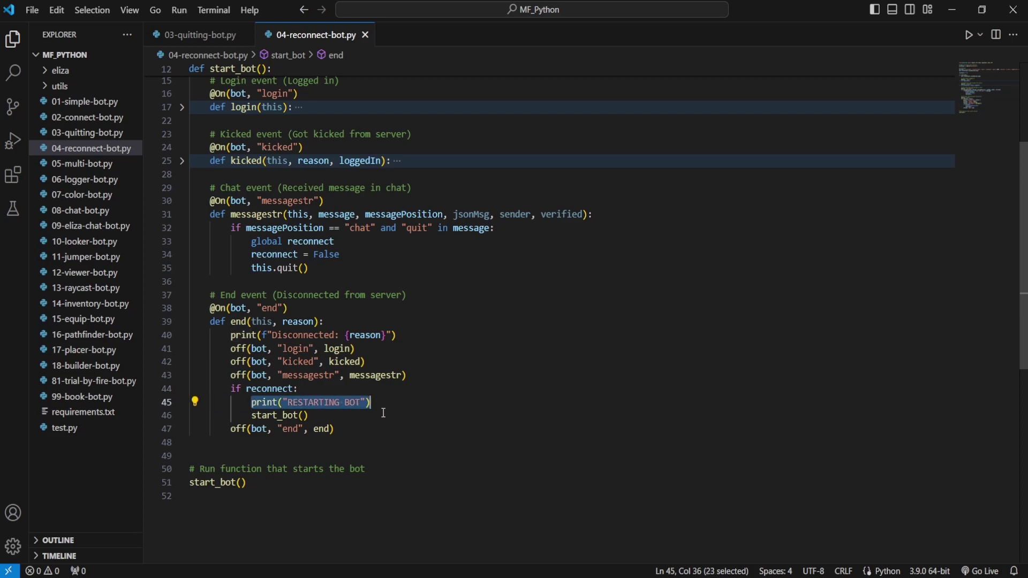
pyautogui.doubleClick(285, 416)
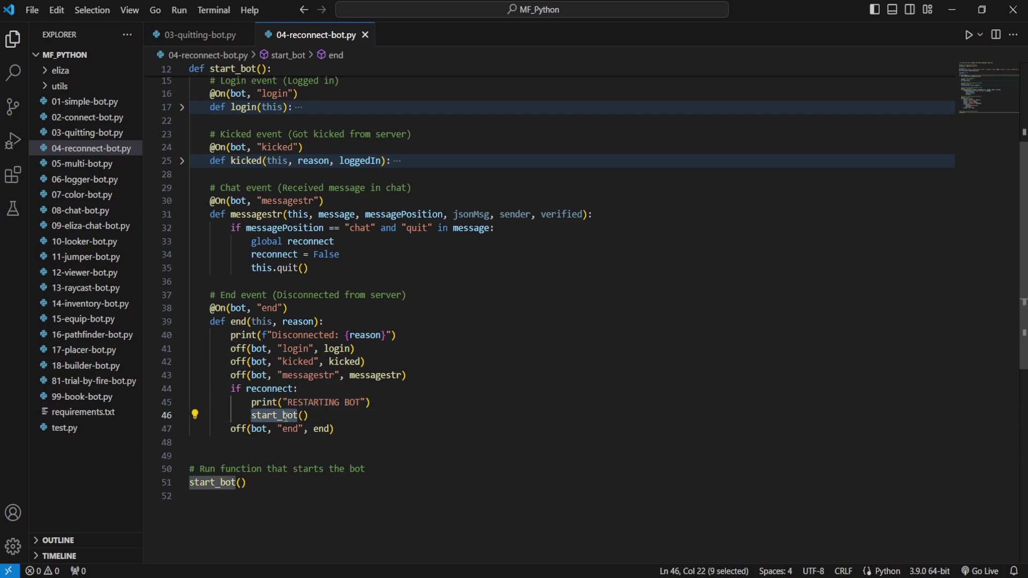
pyautogui.click(309, 415)
pyautogui.scroll(-1, 309, 416)
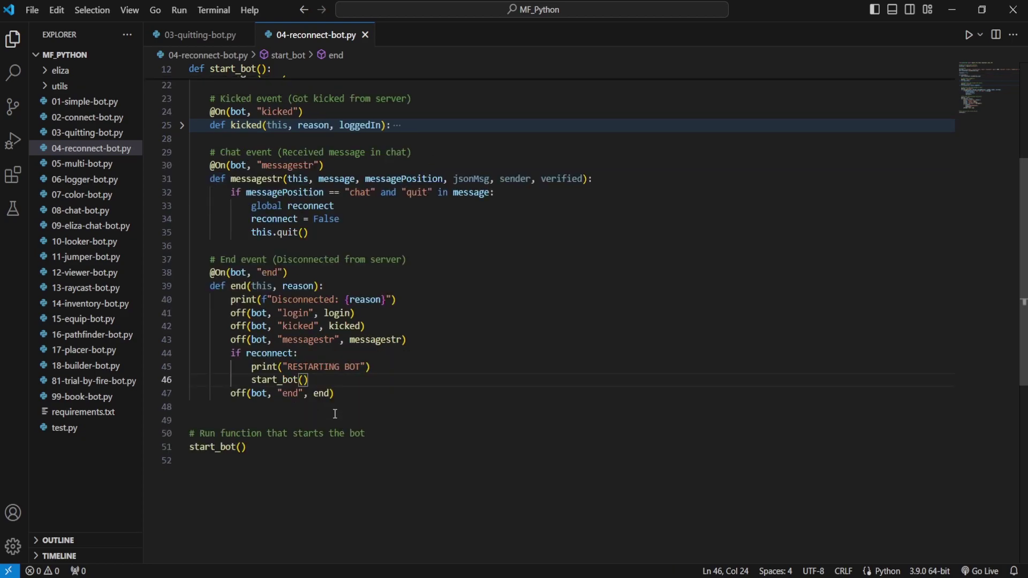
pyautogui.doubleClick(223, 447)
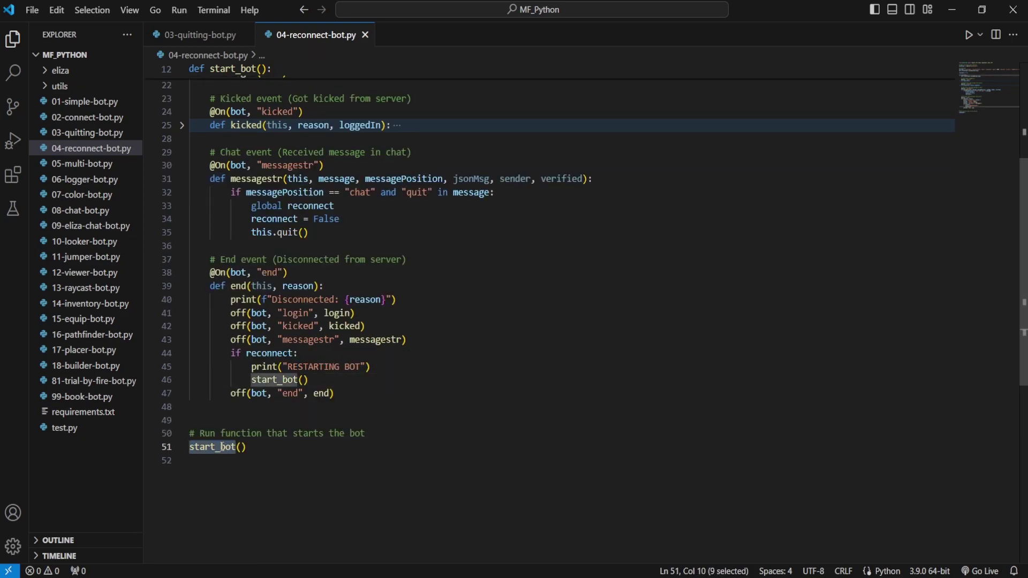
pyautogui.doubleClick(279, 380)
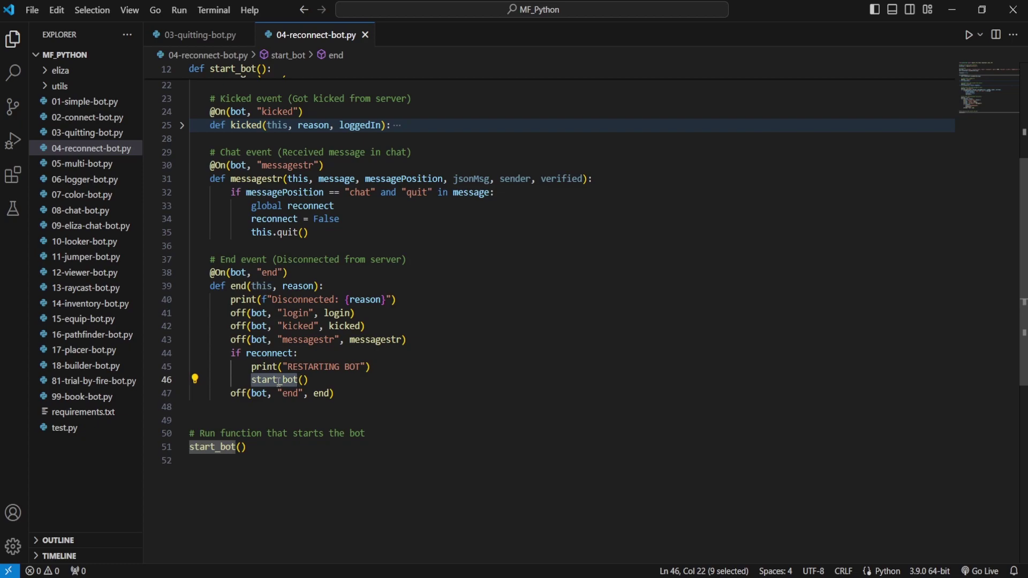
pyautogui.click(339, 380)
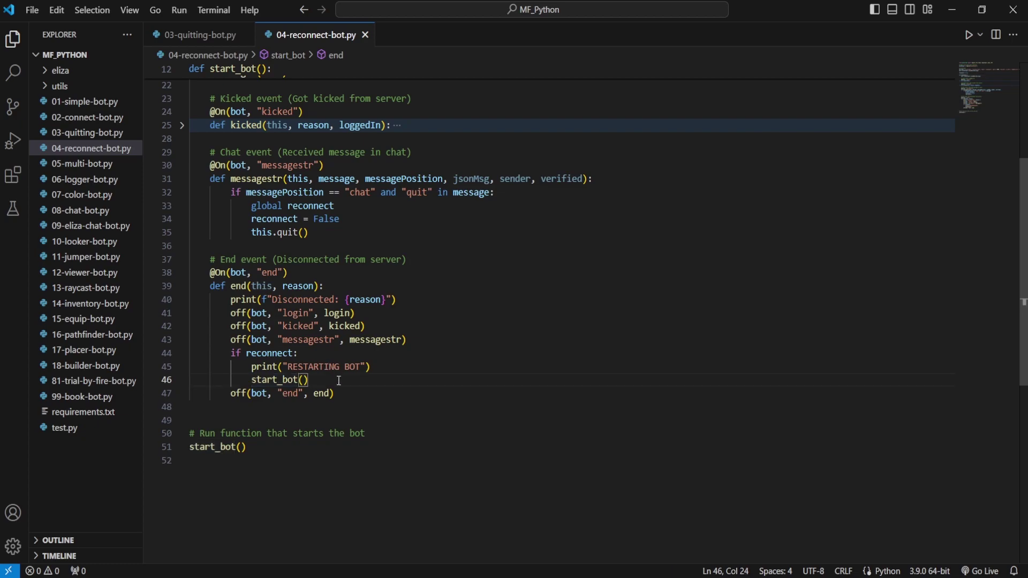
pyautogui.scroll(5, 338, 381)
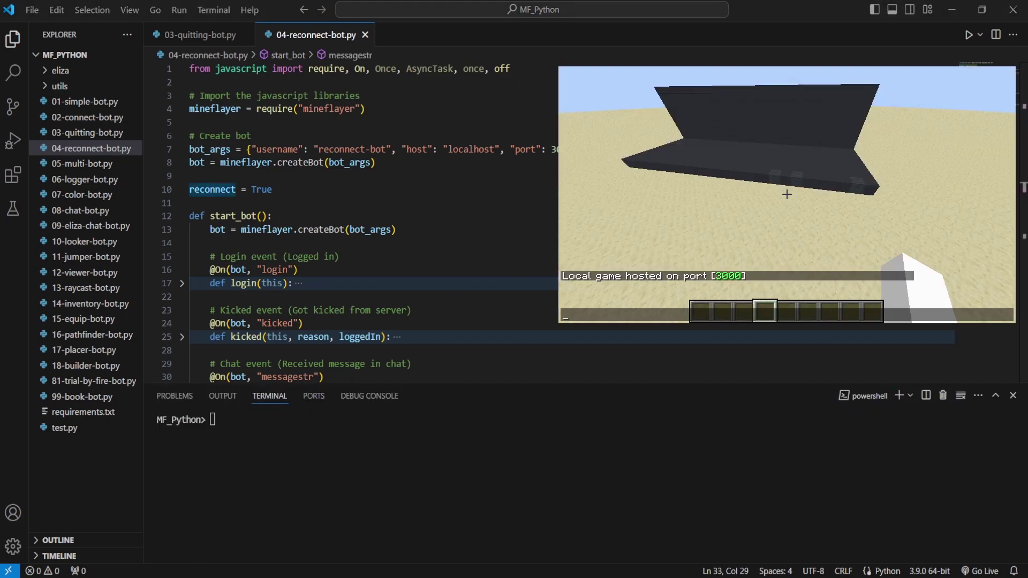
# Step: Run 'py 04-reconnect-bot.py' in the terminal, then walk toward the stone structure in Minecraft
pyautogui.click(709, 454)
pyautogui.press('Up')
pyautogui.press('Up')
pyautogui.press('Down')
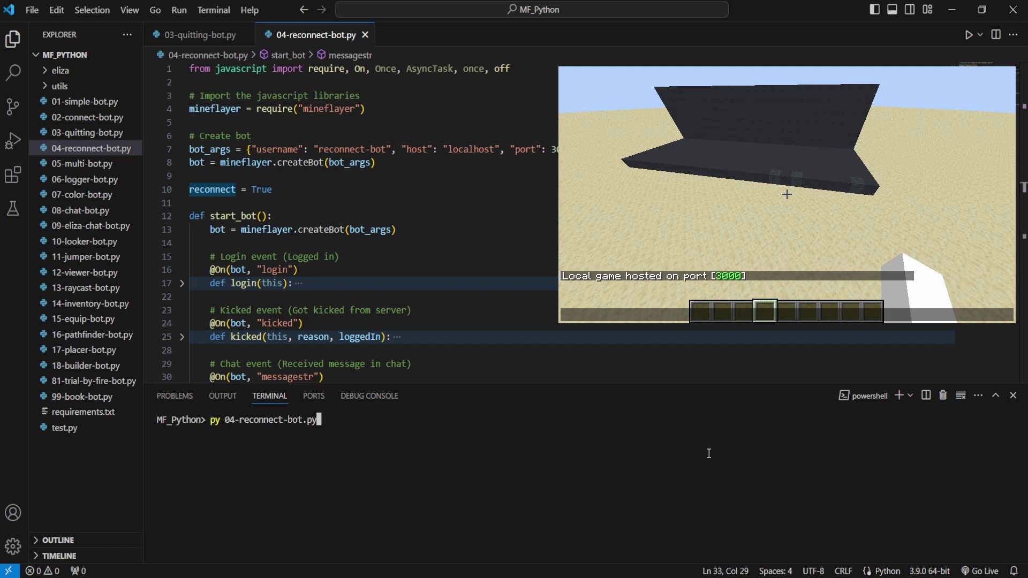
pyautogui.press('Return')
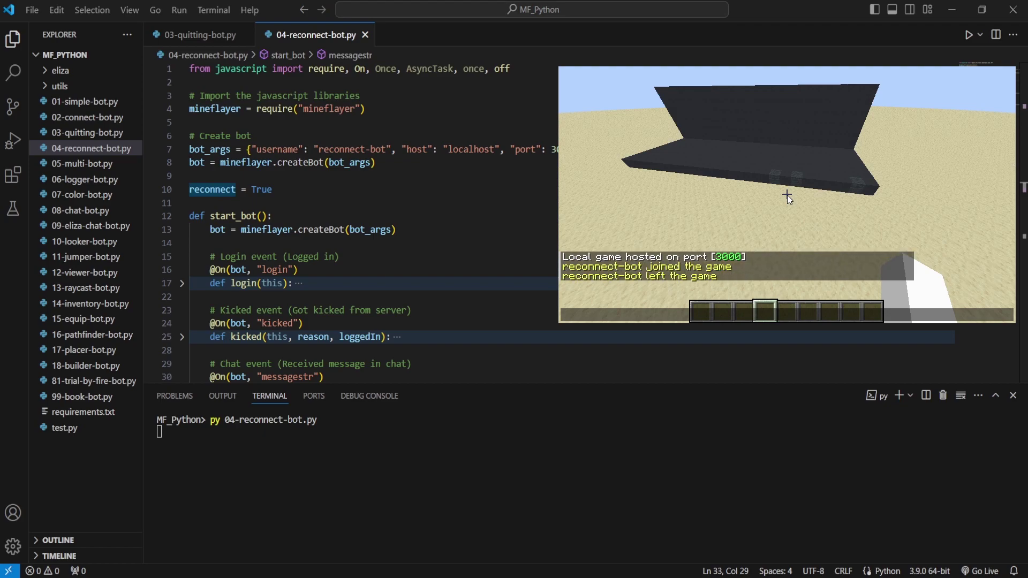
pyautogui.press('Escape')
pyautogui.press('w')
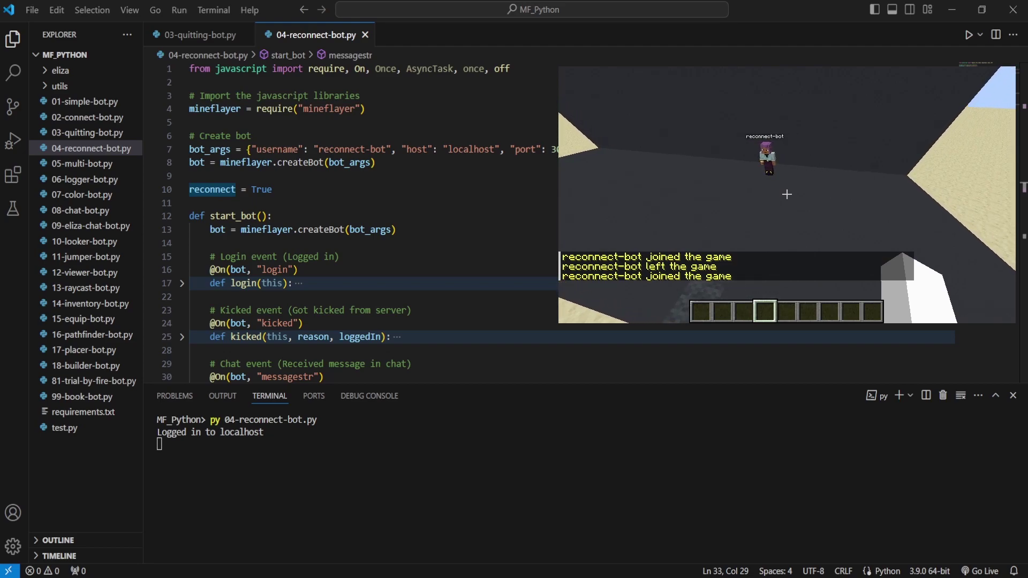
pyautogui.write('/kick ')
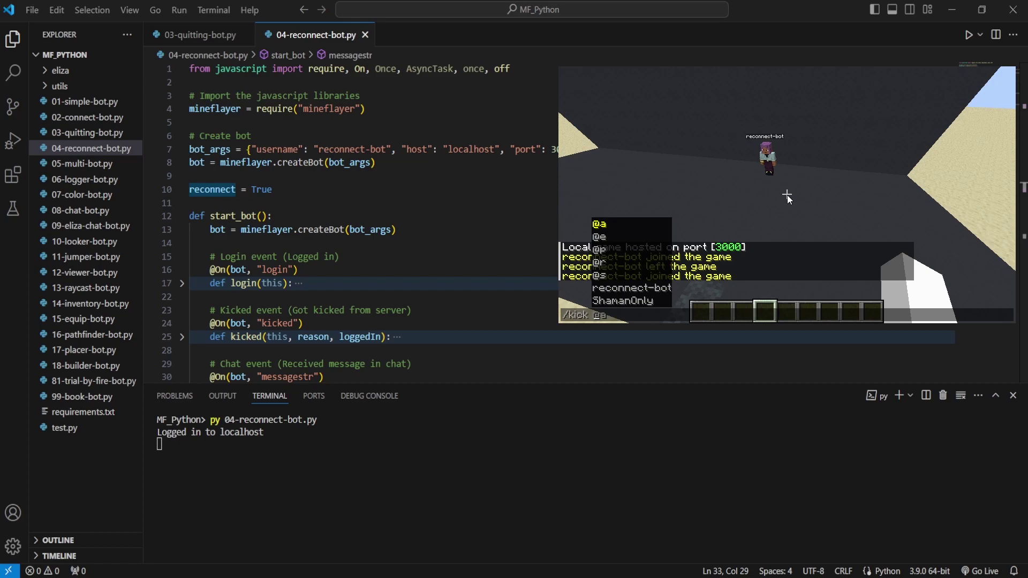
pyautogui.write('reco')
# Step: Kick reconnect-bot with /kick, send it 'quit' in chat, then rerun 'py 04-reconnect-bot.py'
pyautogui.press('Tab')
pyautogui.press('Return')
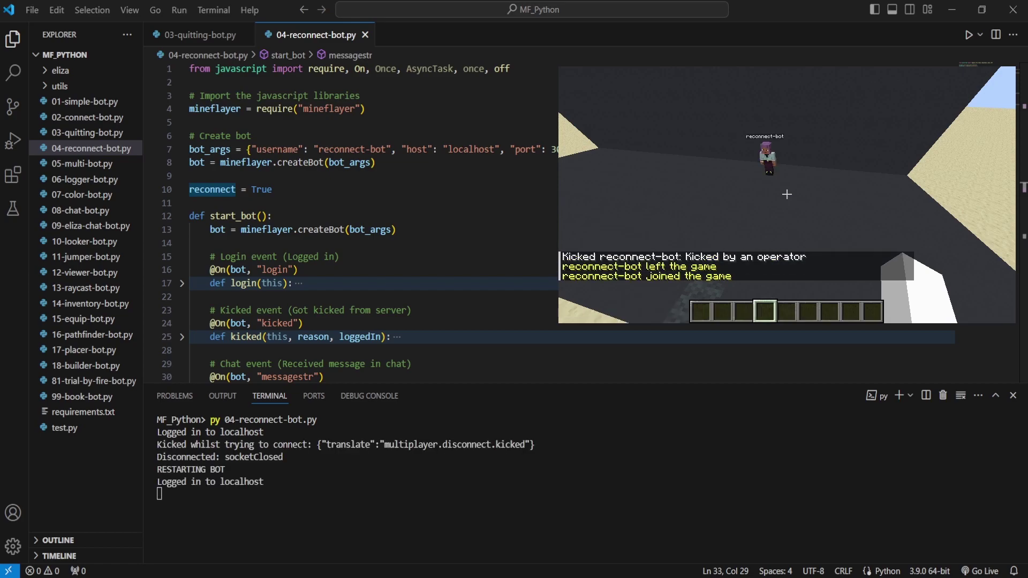
pyautogui.write('tquit')
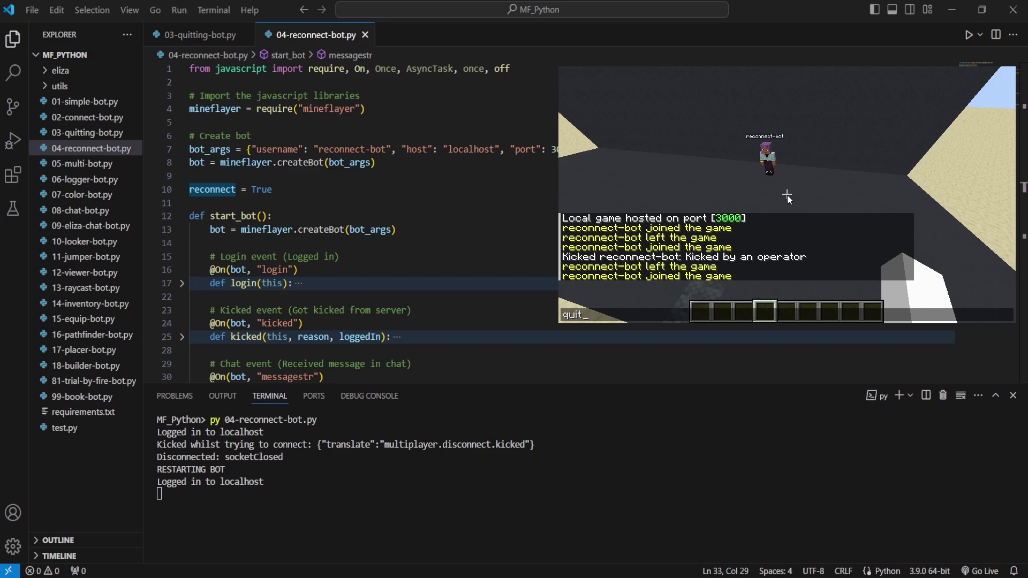
pyautogui.press('Return')
pyautogui.press('Up')
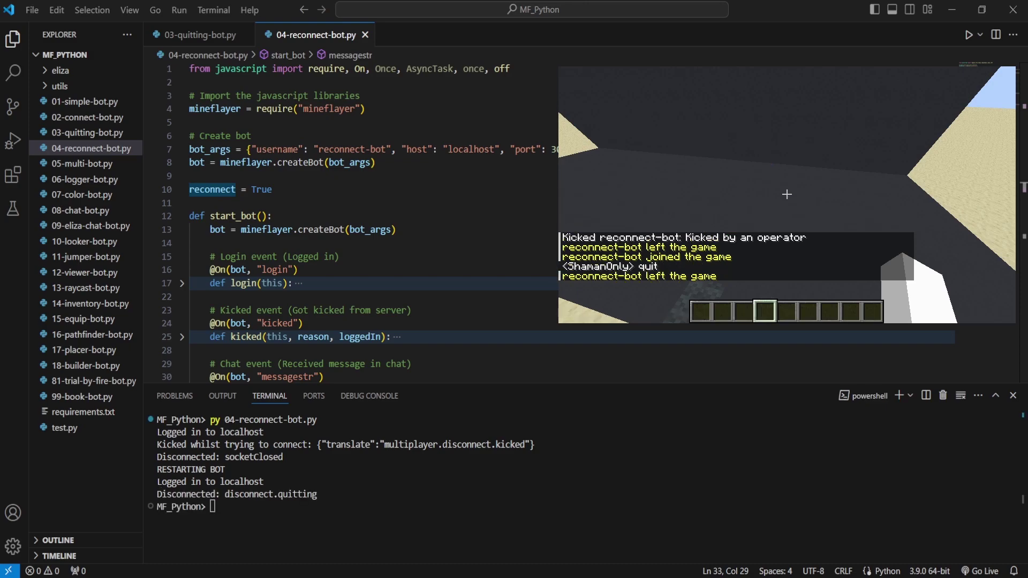
pyautogui.press('Return')
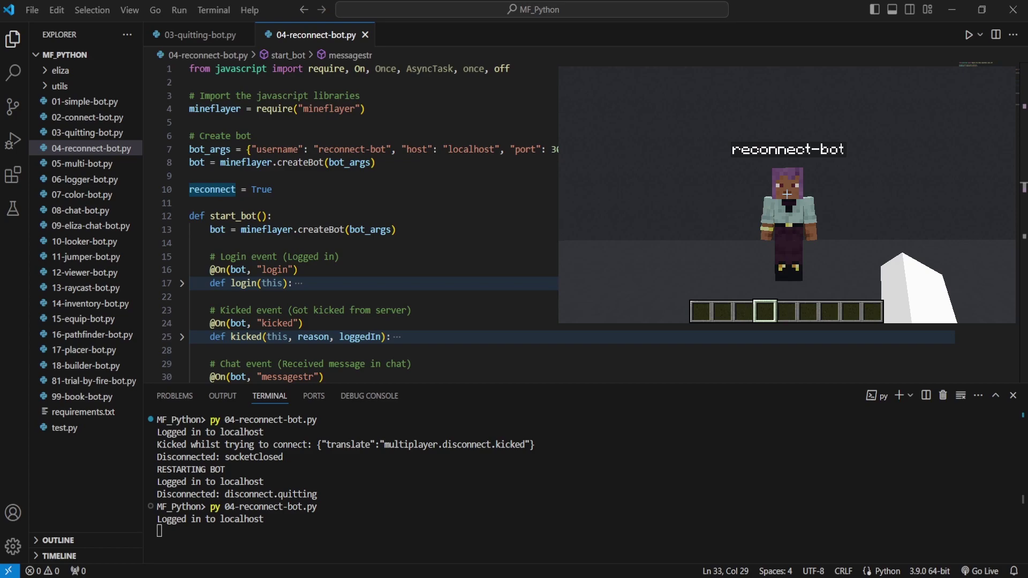